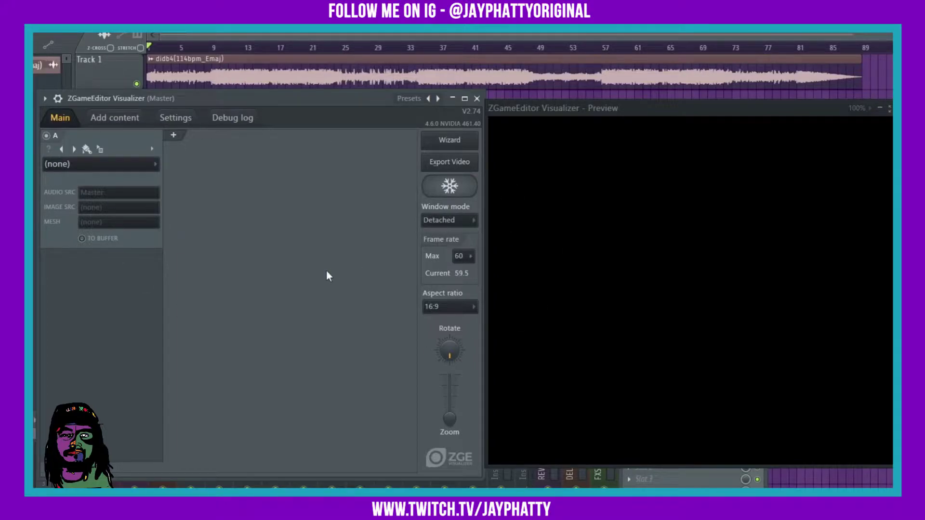
Set the visualizer's aspect ratio to 1:1.
{"action": "left_click", "coordinate": [456, 307]}
{"action": "left_click", "coordinate": [444, 307]}
{"action": "left_click", "coordinate": [444, 308]}
{"action": "left_click", "coordinate": [458, 369]}
Load the HUD Text effect into layer A.
{"action": "left_click", "coordinate": [112, 168]}
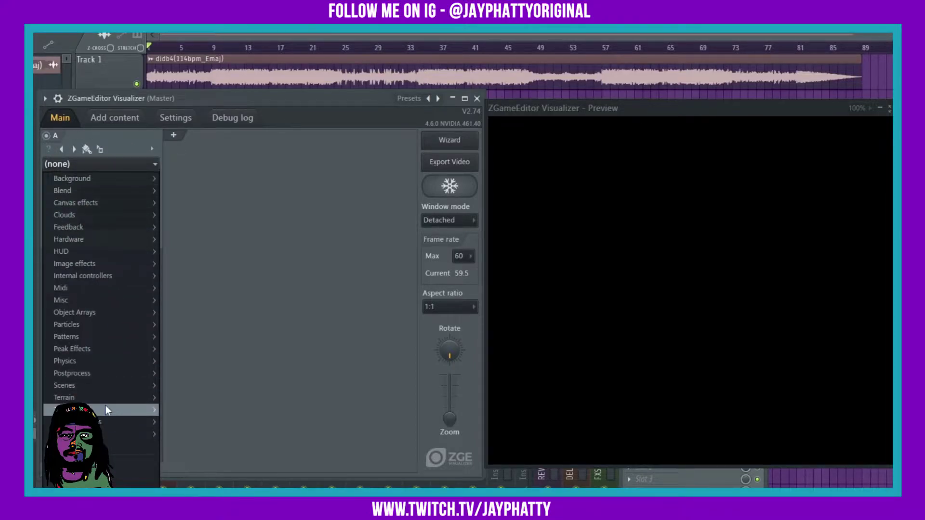
{"action": "mouse_move", "coordinate": [89, 250]}
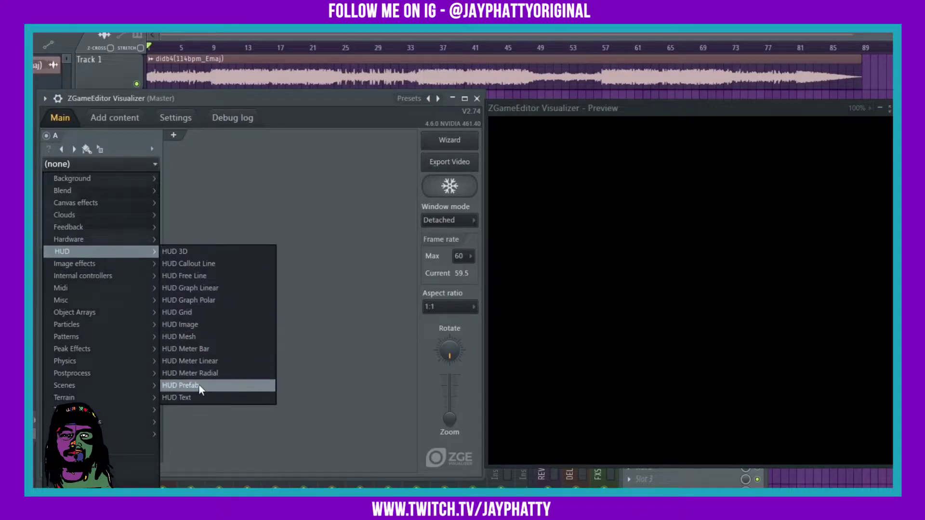
{"action": "left_click", "coordinate": [193, 398]}
Add layer B and assign it the Image effect from the image effects category.
{"action": "left_click", "coordinate": [170, 135]}
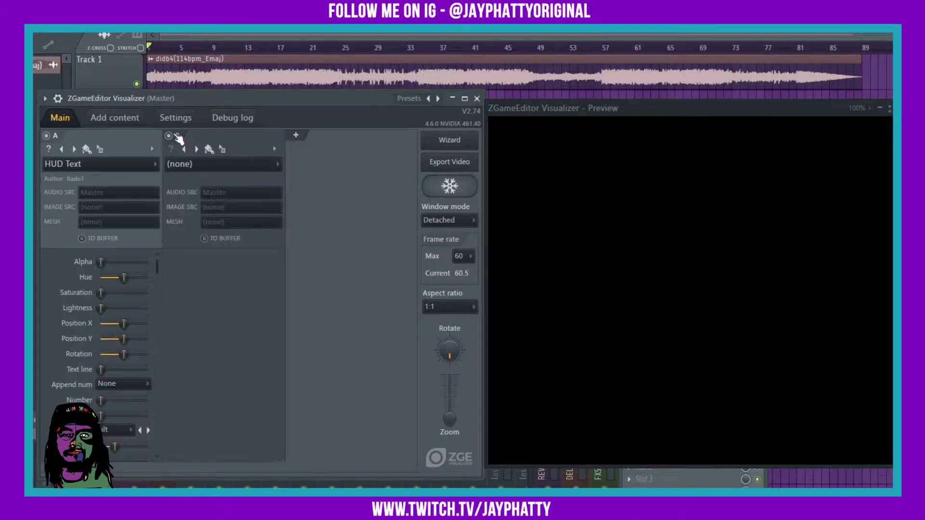
{"action": "left_click", "coordinate": [219, 169]}
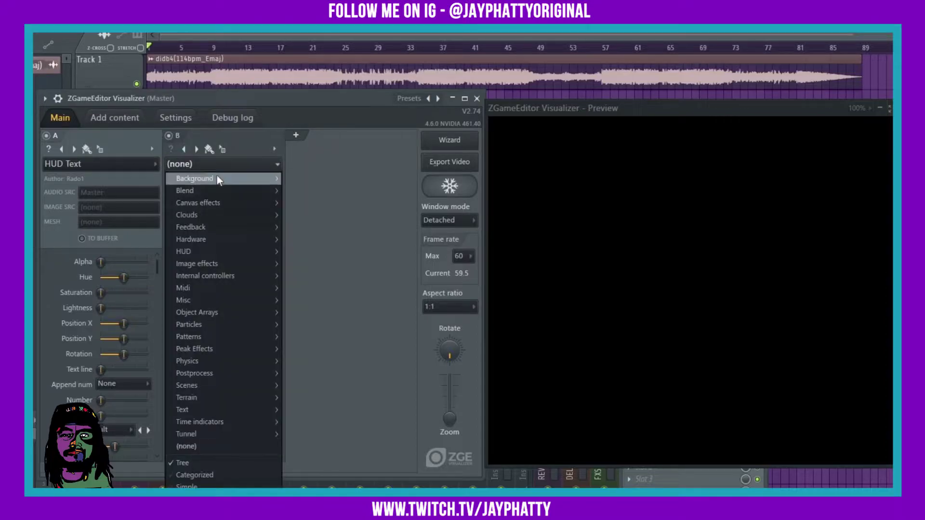
{"action": "mouse_move", "coordinate": [207, 263]}
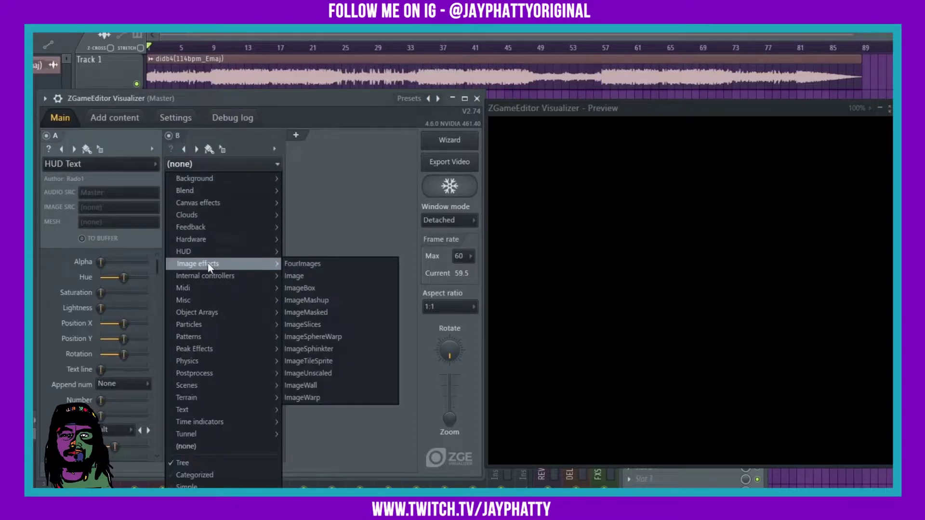
{"action": "left_click", "coordinate": [293, 275]}
Add a FogMachine background as layer C, and shrink the layer B image and shift it towards the frame's upper left.
{"action": "left_click", "coordinate": [297, 137]}
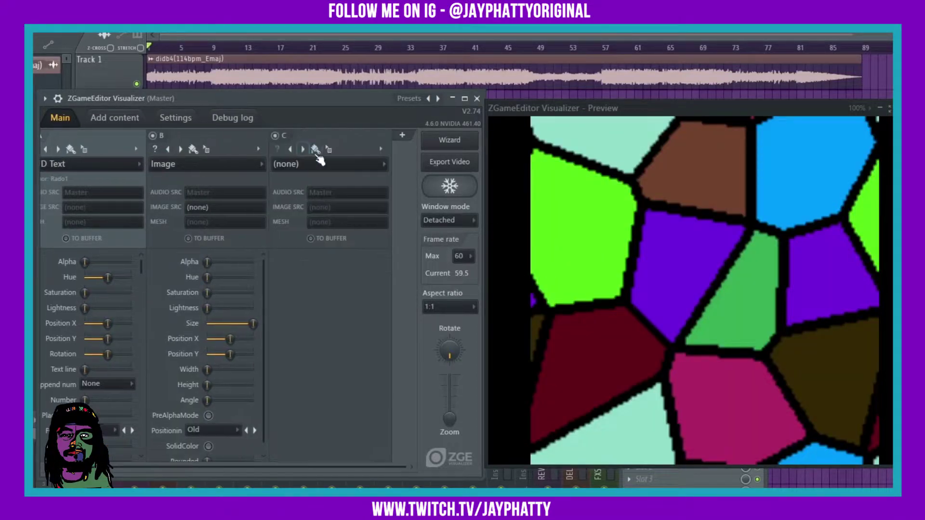
{"action": "left_click", "coordinate": [315, 166]}
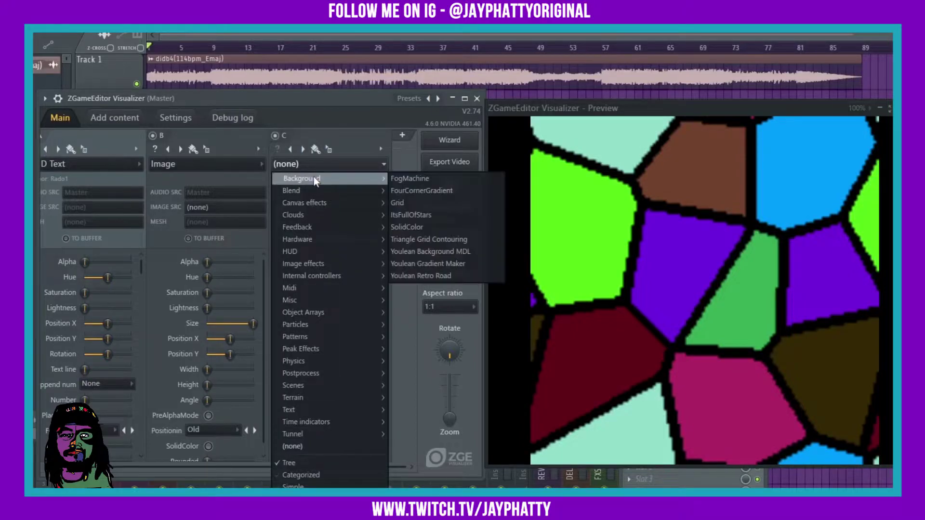
{"action": "left_click", "coordinate": [409, 179]}
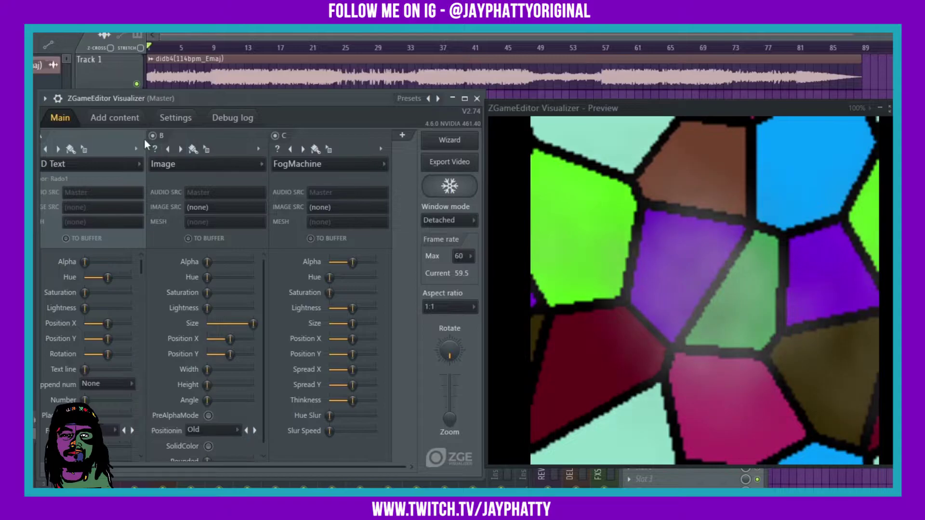
{"action": "left_click_drag", "start_coordinate": [253, 324], "coordinate": [226, 339]}
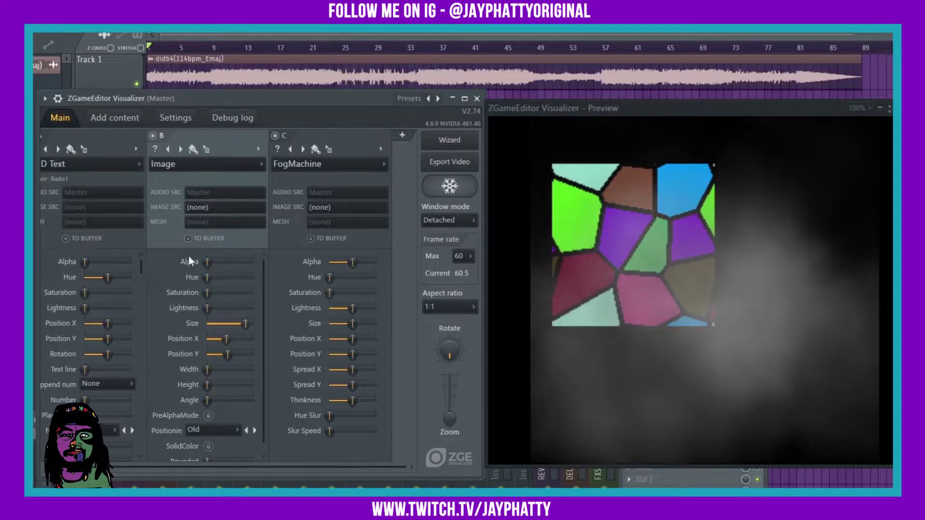
Enter "My Beat Called Beat" as the text content for the text effects.
{"action": "left_click", "coordinate": [128, 121]}
{"action": "left_click", "coordinate": [130, 120]}
{"action": "left_click", "coordinate": [148, 139]}
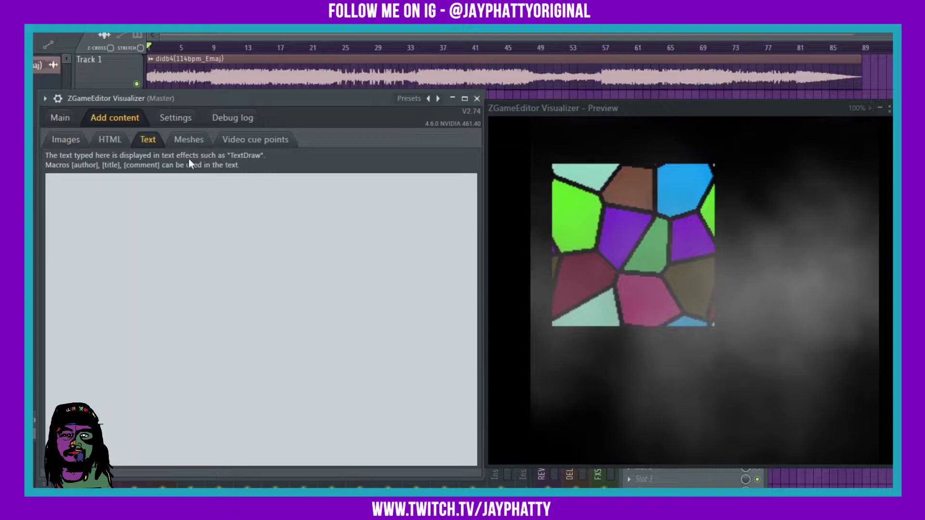
{"action": "left_click", "coordinate": [161, 198]}
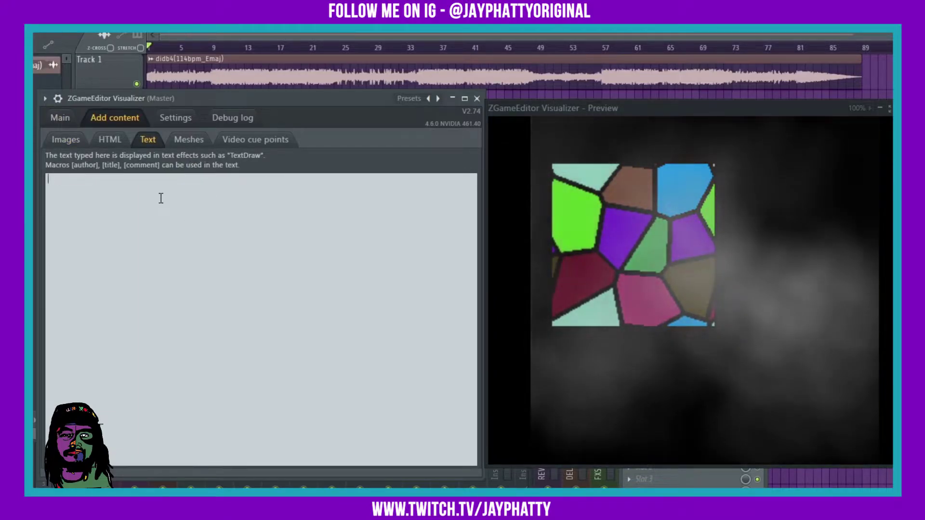
{"action": "type", "text": "My Beat"}
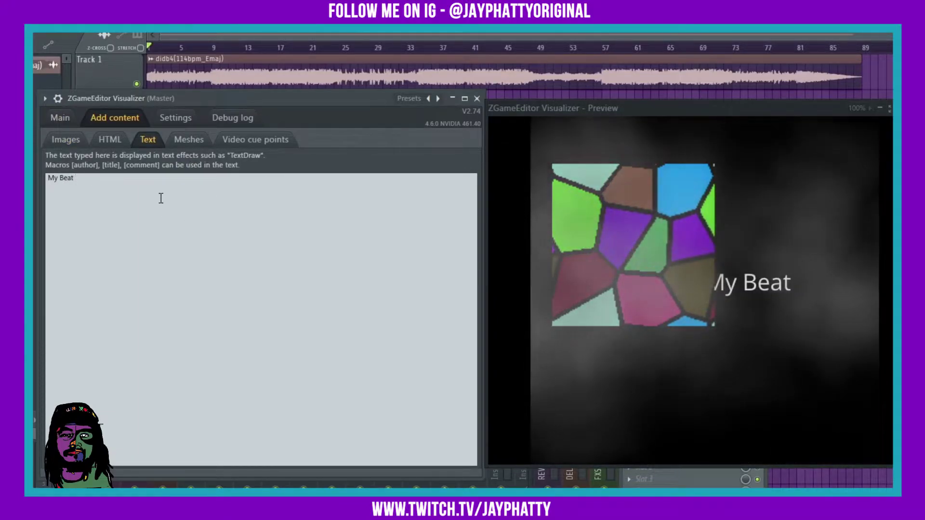
{"action": "type", "text": " Called Beat"}
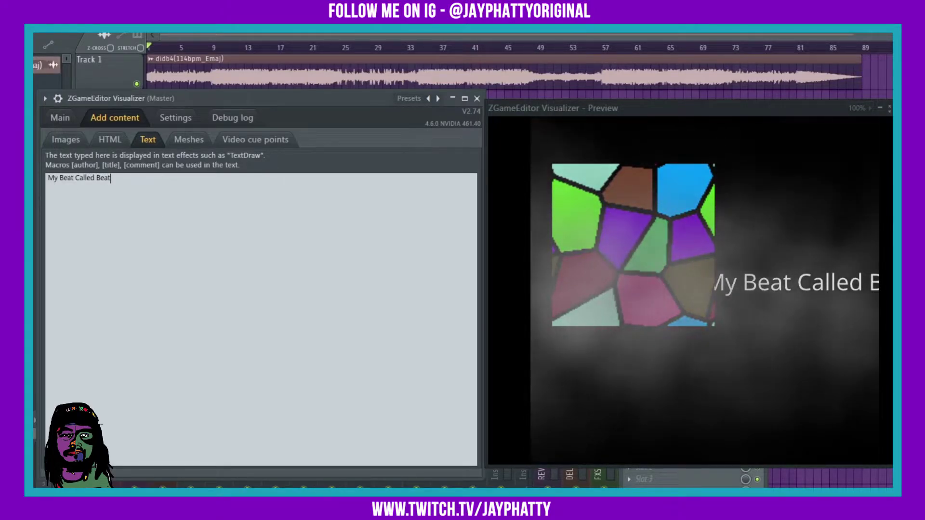
Move the HUD Text title below the image and tint the FogMachine fog blue by raising its hue and saturation.
{"action": "left_click", "coordinate": [60, 118]}
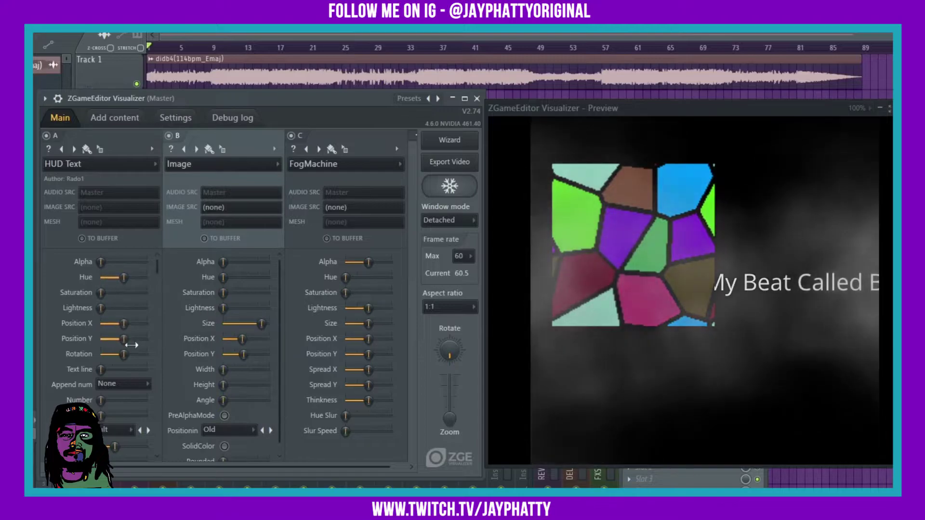
{"action": "mouse_move", "coordinate": [124, 323]}
{"action": "left_mouse_down"}
{"action": "mouse_move", "coordinate": [120, 339]}
{"action": "mouse_move", "coordinate": [136, 339]}
{"action": "mouse_move", "coordinate": [122, 324]}
{"action": "left_mouse_up"}
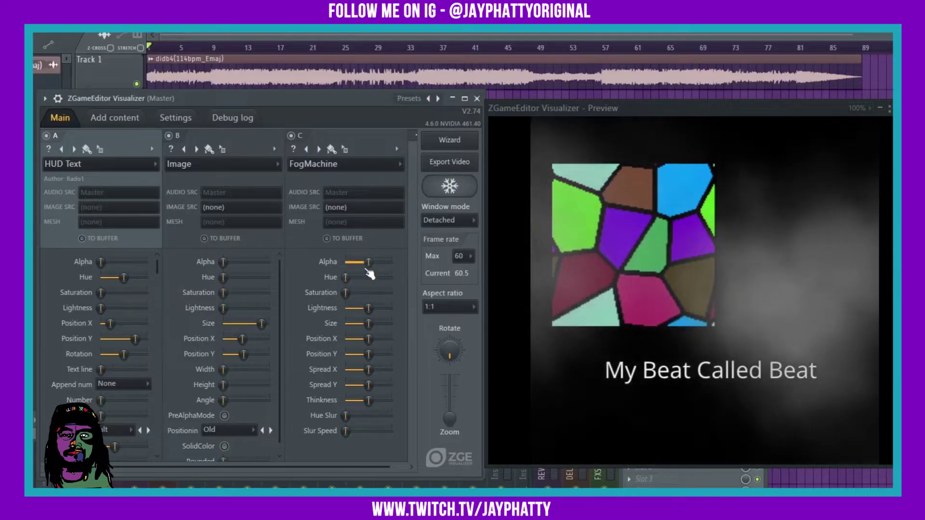
{"action": "left_click_drag", "start_coordinate": [345, 277], "coordinate": [376, 278]}
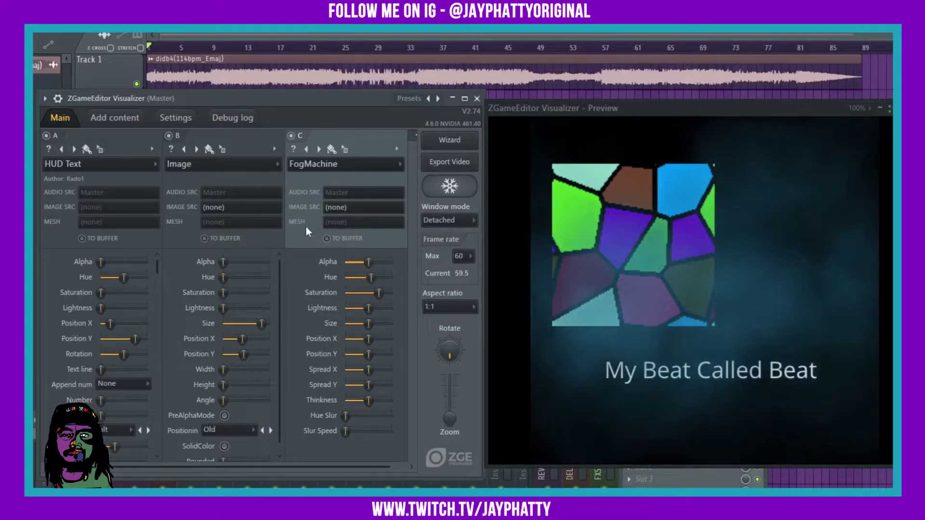
Add layer D and assign it the AudioShake effect from the postprocess category.
{"action": "scroll", "coordinate": [398, 150], "scroll_direction": "right", "scroll_amount": 1}
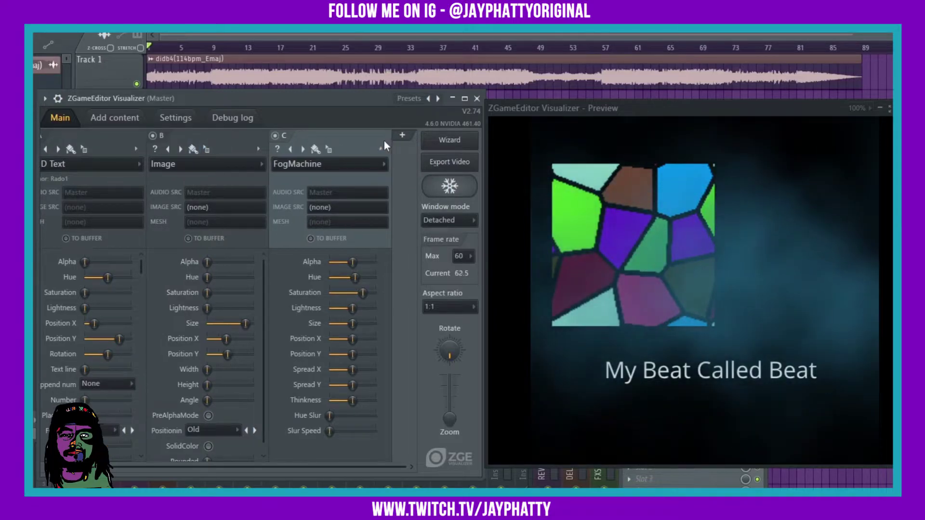
{"action": "left_click", "coordinate": [402, 134]}
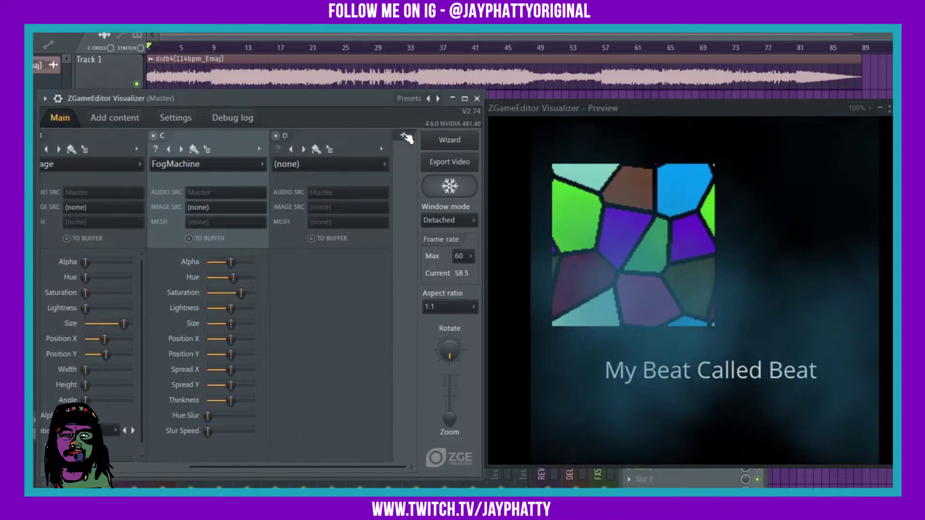
{"action": "left_click", "coordinate": [359, 165]}
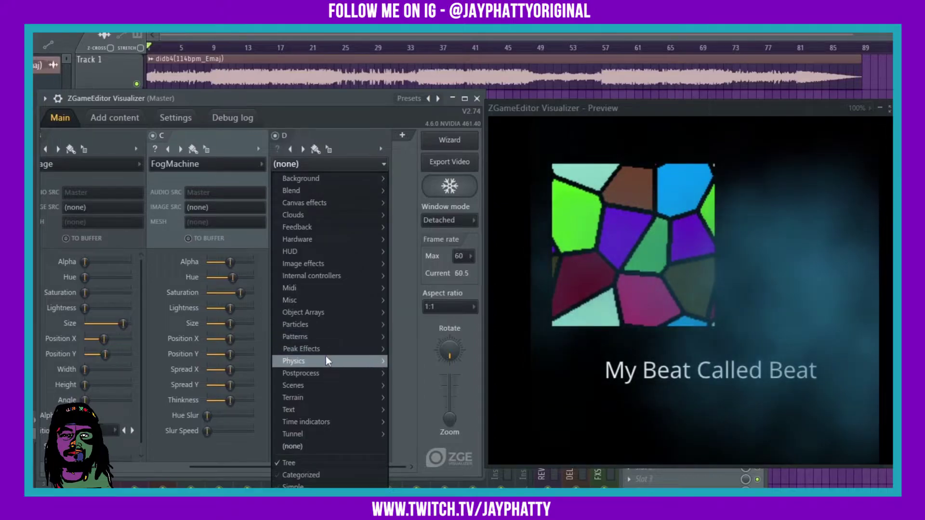
{"action": "mouse_move", "coordinate": [307, 365]}
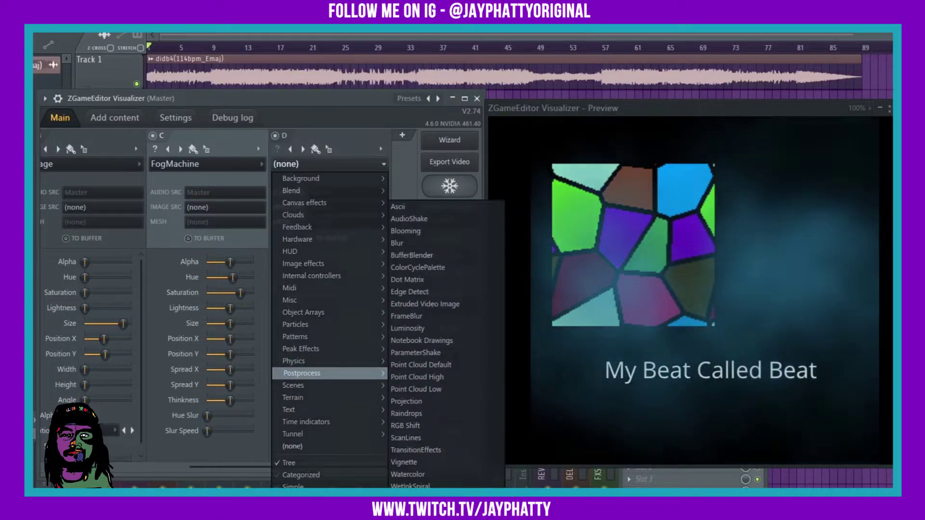
{"action": "left_click", "coordinate": [409, 219]}
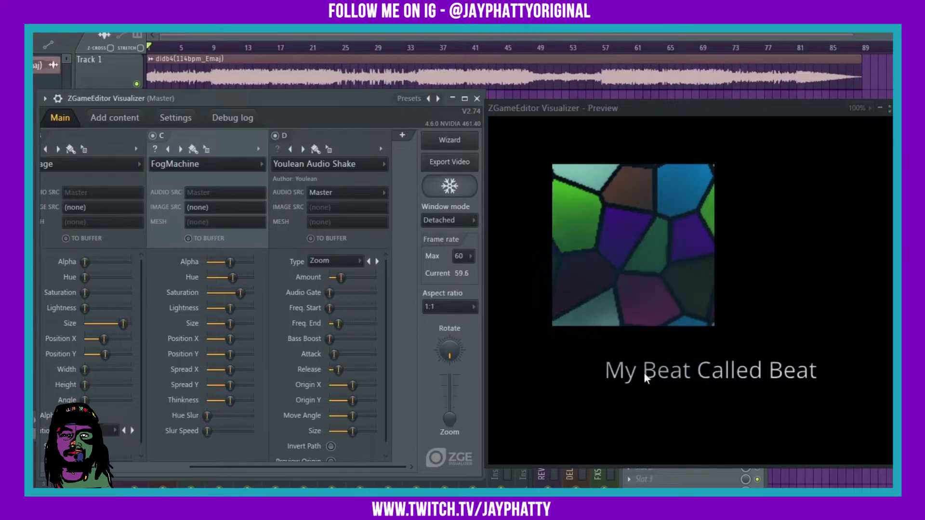
Change the HUD Text font to a wide, thin sans-serif style and shift the title left to fit inside the frame.
{"action": "scroll", "coordinate": [110, 140], "scroll_direction": "up", "scroll_amount": 2}
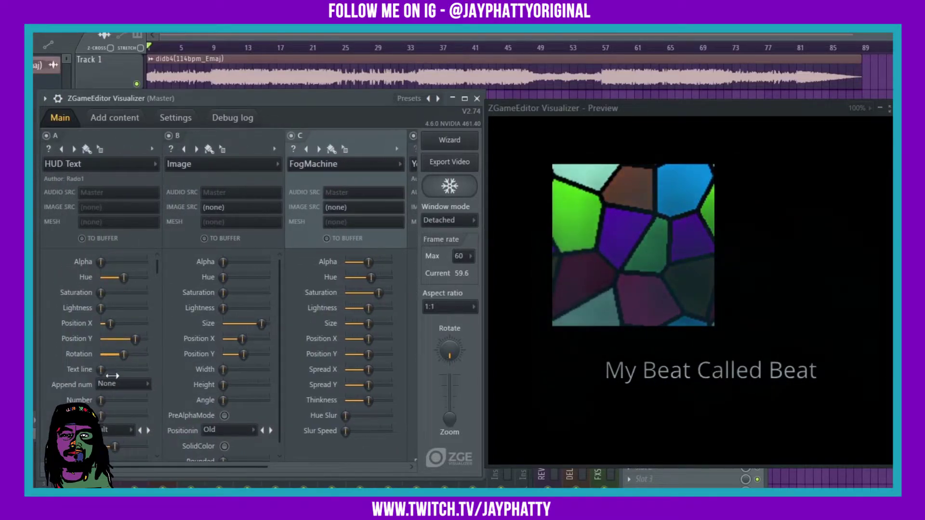
{"action": "left_click", "coordinate": [148, 430]}
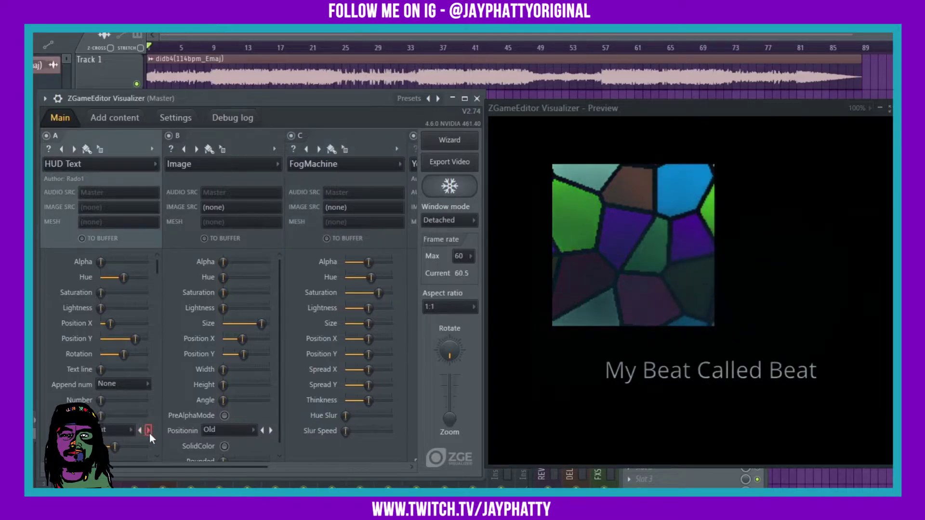
{"action": "left_click", "coordinate": [148, 430]}
{"action": "left_click", "coordinate": [149, 430]}
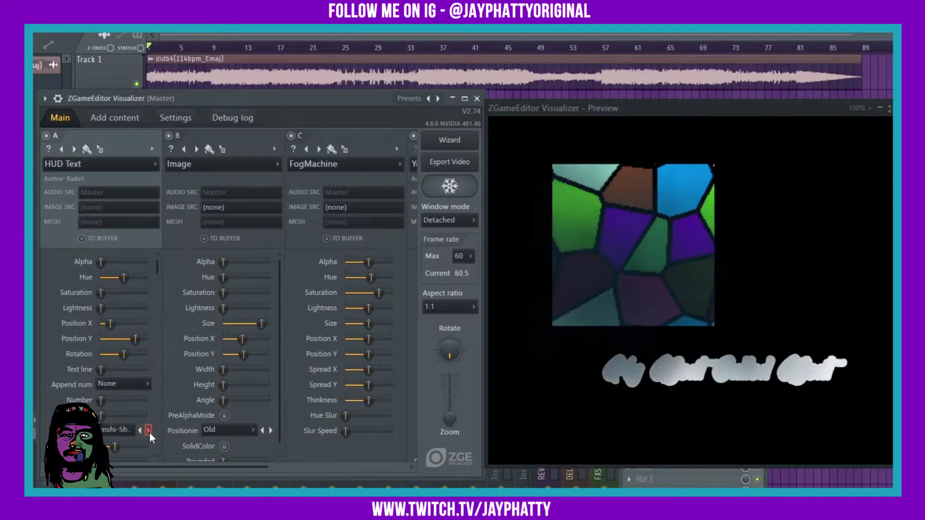
{"action": "left_click", "coordinate": [148, 430]}
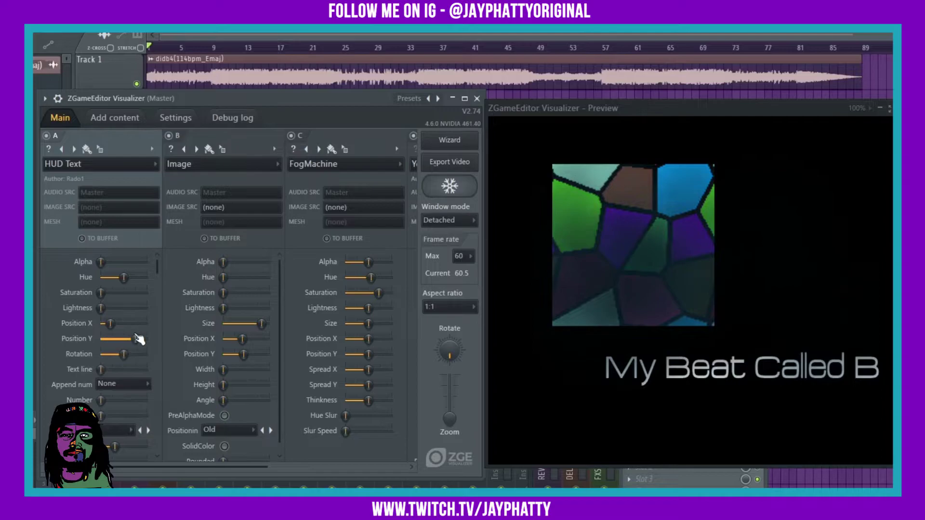
{"action": "left_click_drag", "start_coordinate": [135, 339], "coordinate": [103, 323]}
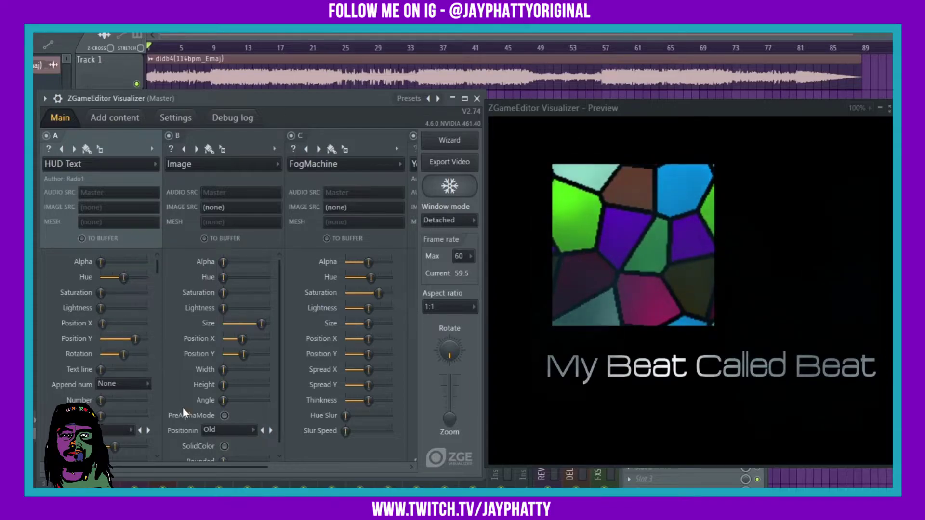
Move the FogMachine layer ahead of the Image layer so the fog renders behind the picture.
{"action": "left_click", "coordinate": [367, 140]}
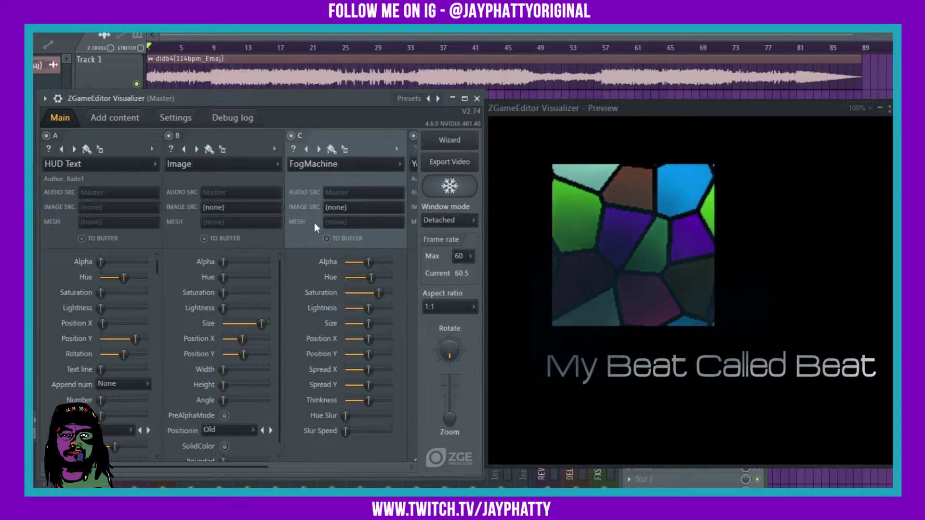
{"action": "scroll", "coordinate": [314, 222], "scroll_direction": "up", "scroll_amount": 1}
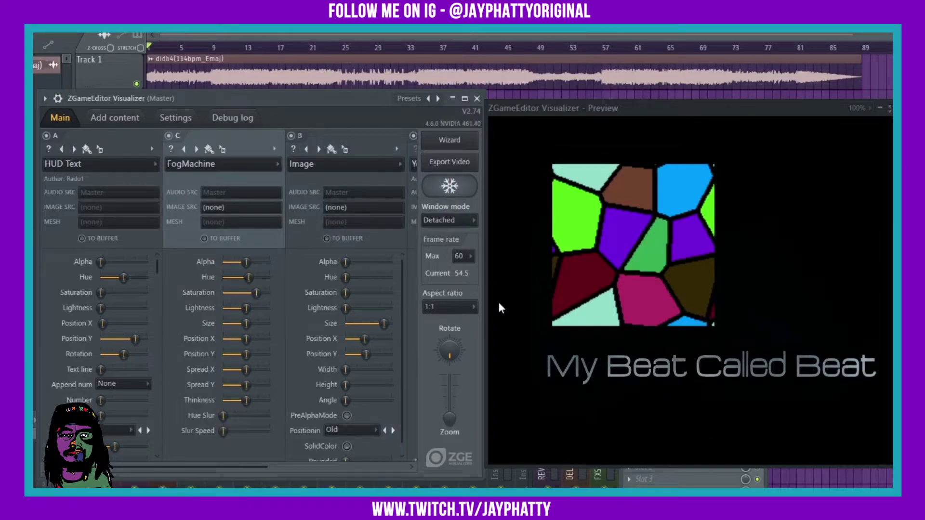
{"action": "scroll", "coordinate": [229, 138], "scroll_direction": "down", "scroll_amount": 1}
{"action": "scroll", "coordinate": [233, 141], "scroll_direction": "up", "scroll_amount": 1}
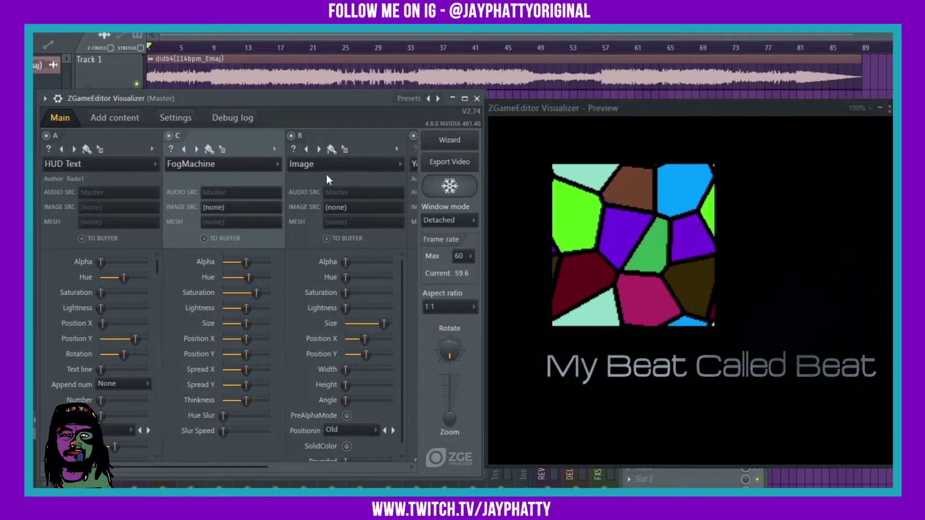
Stop the song playback and lower the Youlean Audio Shake amount on layer D to zero.
{"action": "scroll", "coordinate": [333, 139], "scroll_direction": "down", "scroll_amount": 2}
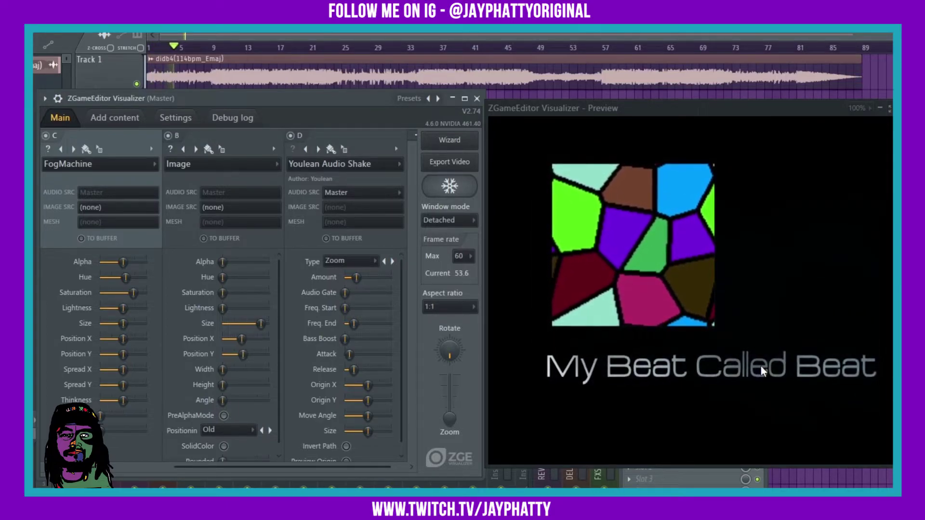
{"action": "key", "text": "space"}
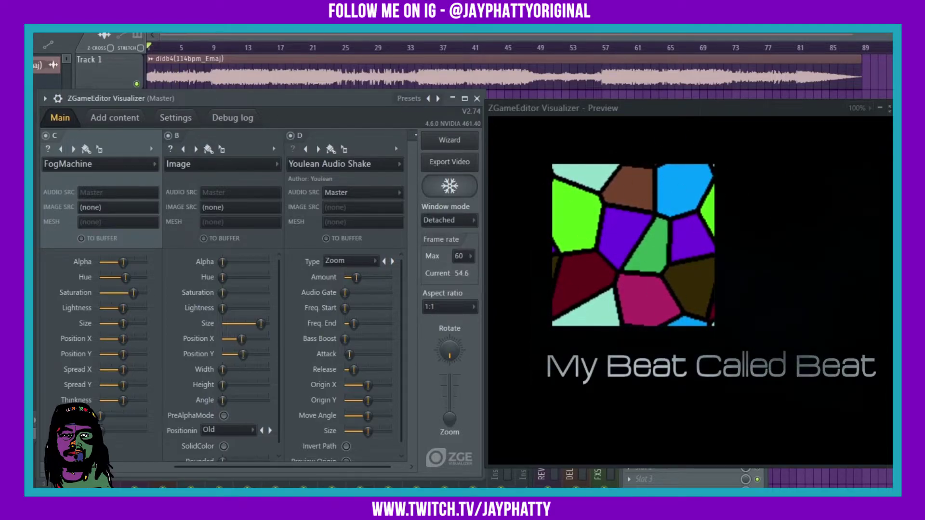
{"action": "left_click_drag", "start_coordinate": [362, 282], "coordinate": [345, 282]}
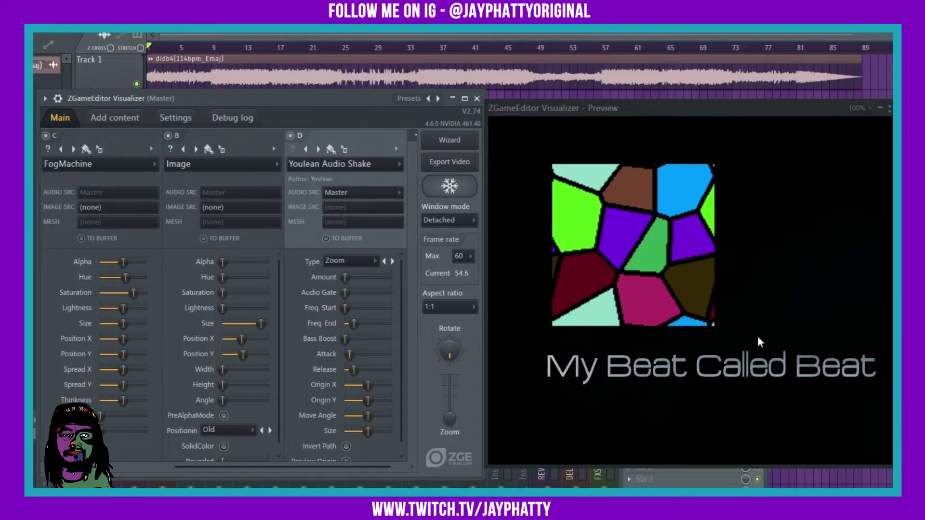
Add layer E with the WaveSimple peak effect, reduce its size slightly and lower its line to just below the image.
{"action": "scroll", "coordinate": [400, 138], "scroll_direction": "right", "scroll_amount": 1}
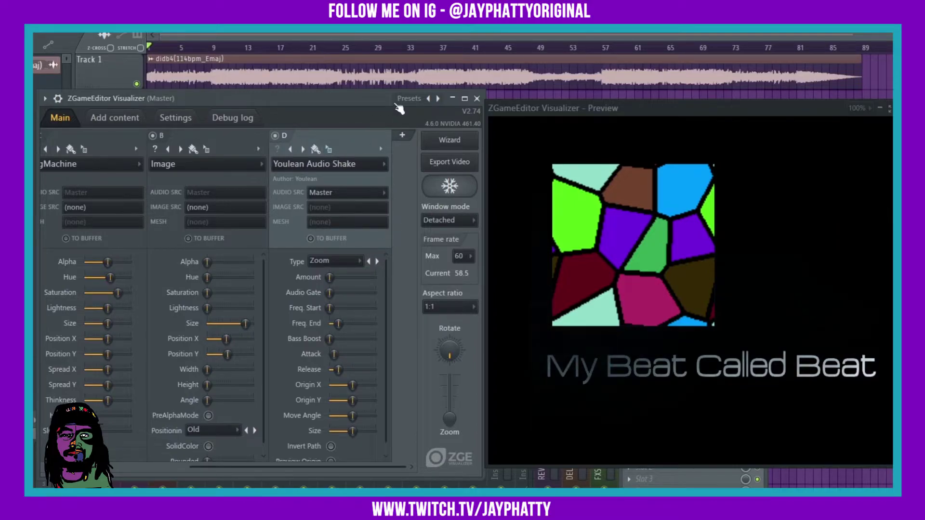
{"action": "left_click", "coordinate": [401, 135]}
{"action": "left_click", "coordinate": [332, 164]}
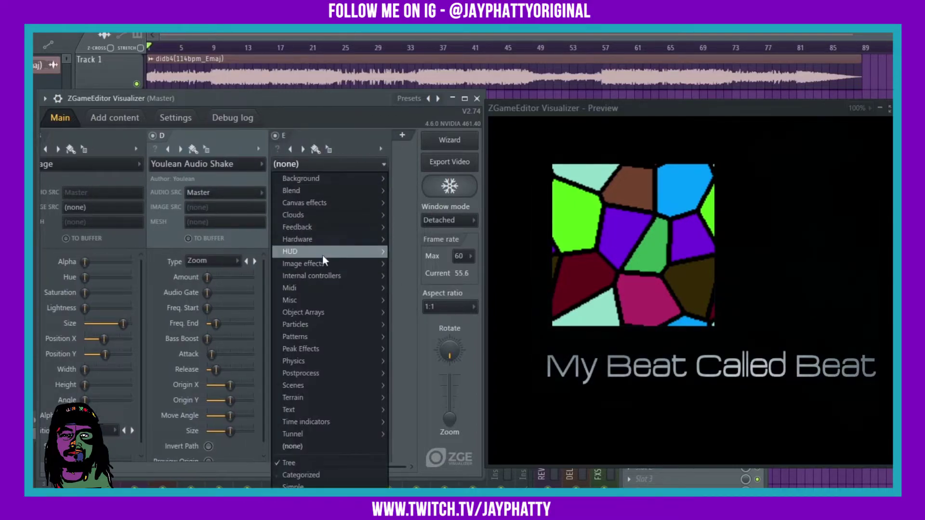
{"action": "mouse_move", "coordinate": [306, 347]}
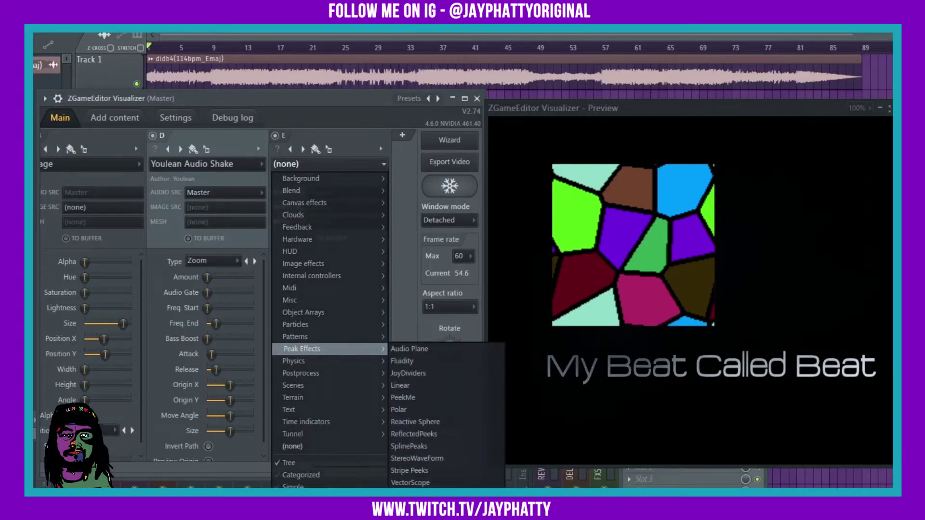
{"action": "left_click", "coordinate": [409, 494]}
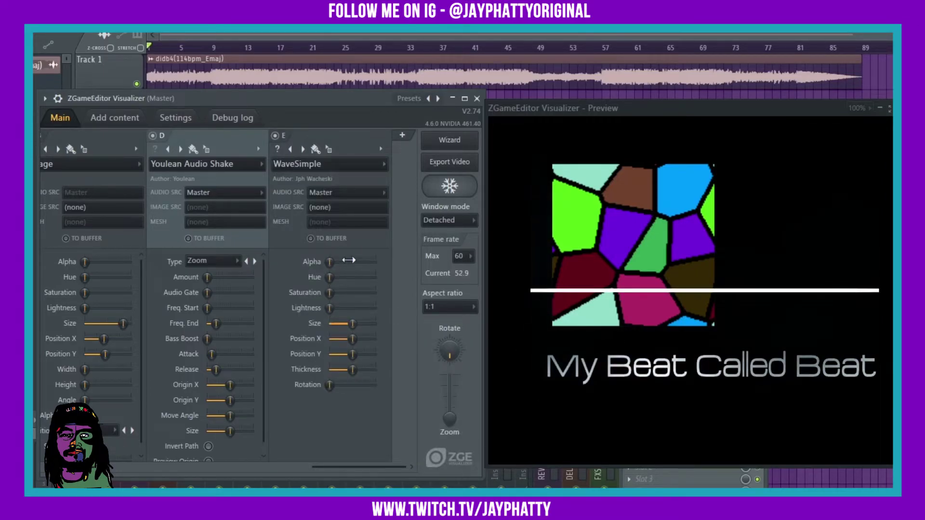
{"action": "left_click_drag", "start_coordinate": [360, 323], "coordinate": [352, 323]}
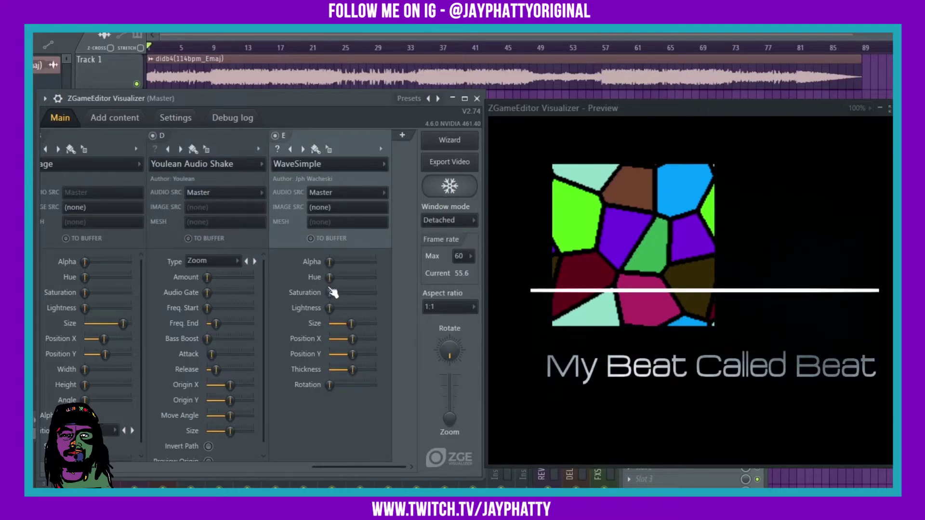
{"action": "mouse_move", "coordinate": [353, 354]}
{"action": "left_mouse_down"}
{"action": "mouse_move", "coordinate": [375, 354]}
{"action": "mouse_move", "coordinate": [330, 354]}
{"action": "mouse_move", "coordinate": [372, 355]}
{"action": "mouse_move", "coordinate": [362, 355]}
{"action": "left_mouse_up"}
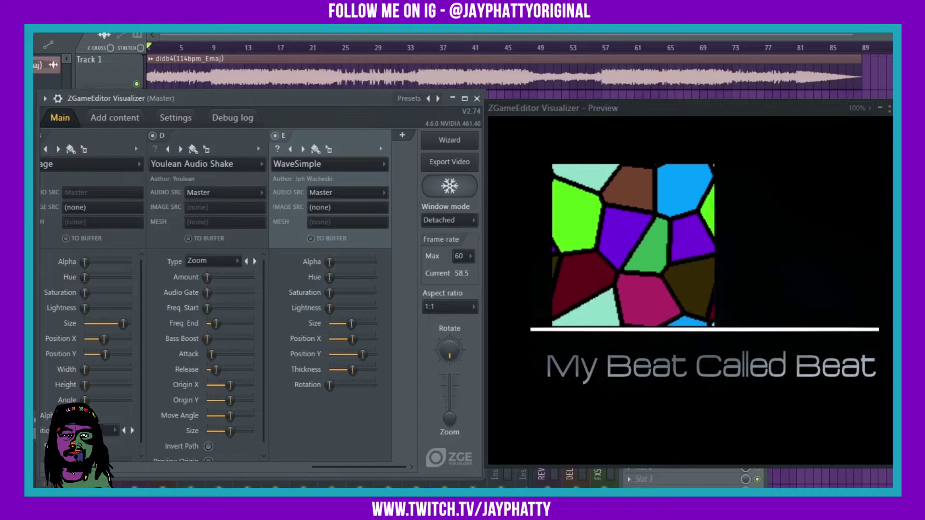
Replace the WaveSimple effect on layer E with Youlean Peak Shapes.
{"action": "left_click", "coordinate": [303, 149]}
{"action": "left_click", "coordinate": [303, 149]}
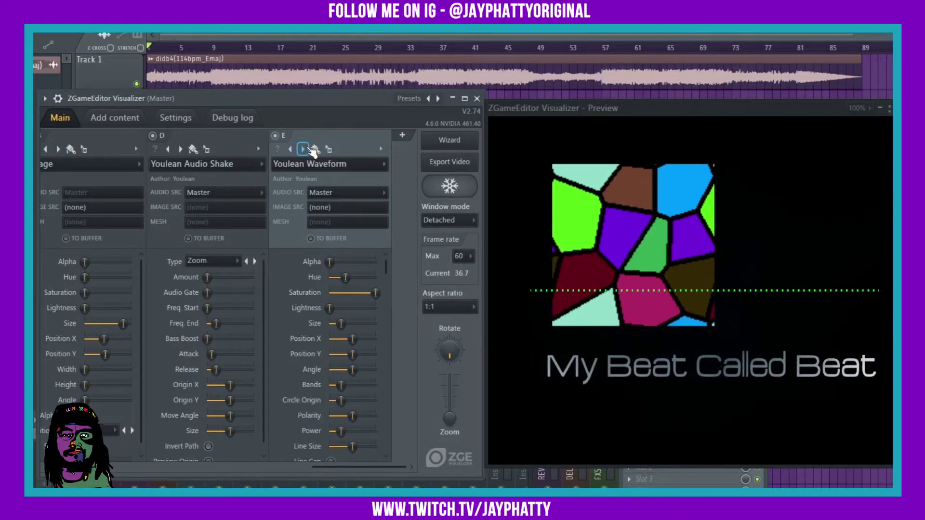
{"action": "left_click", "coordinate": [290, 149]}
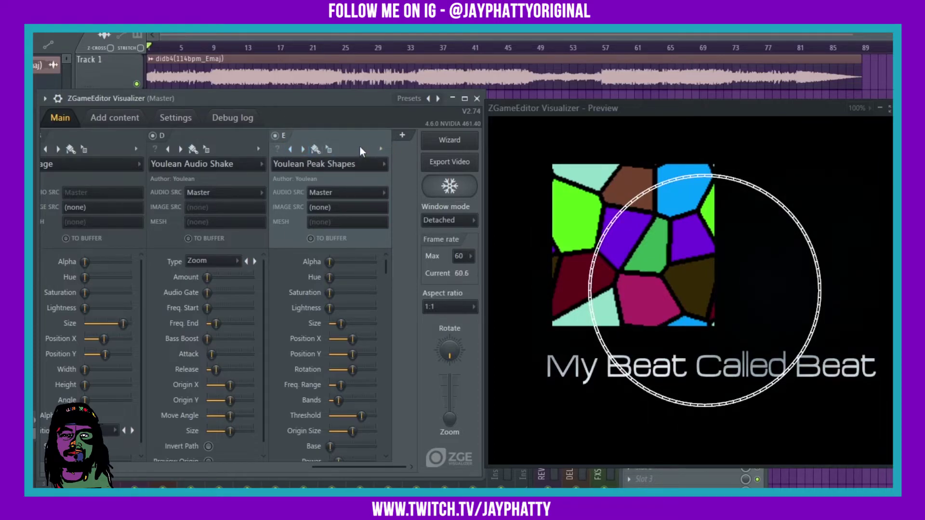
Move the Youlean Peak Shapes layer between the FogMachine and Image layers so its circle renders behind the picture and title stacking stays clear.
{"action": "scroll", "coordinate": [360, 147], "scroll_direction": "up", "scroll_amount": 4}
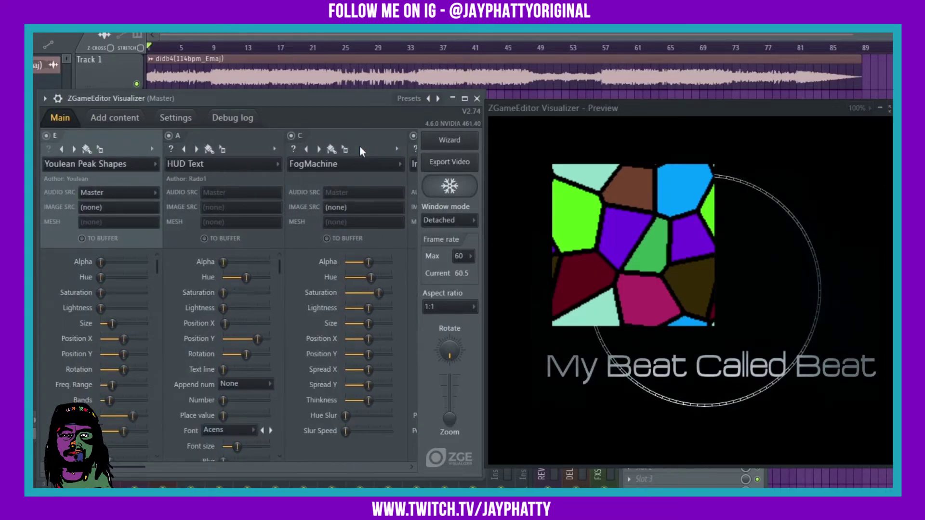
{"action": "scroll", "coordinate": [359, 146], "scroll_direction": "down", "scroll_amount": 2}
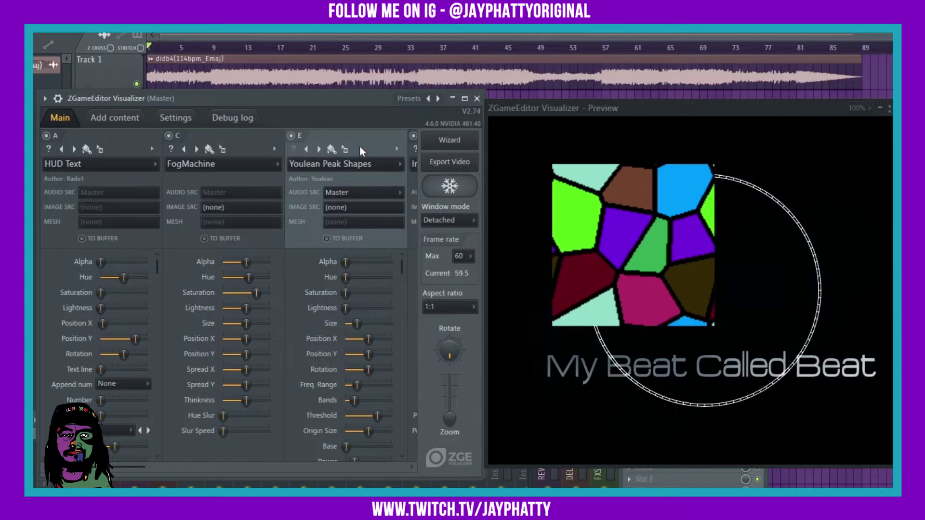
{"action": "scroll", "coordinate": [359, 147], "scroll_direction": "up", "scroll_amount": 1}
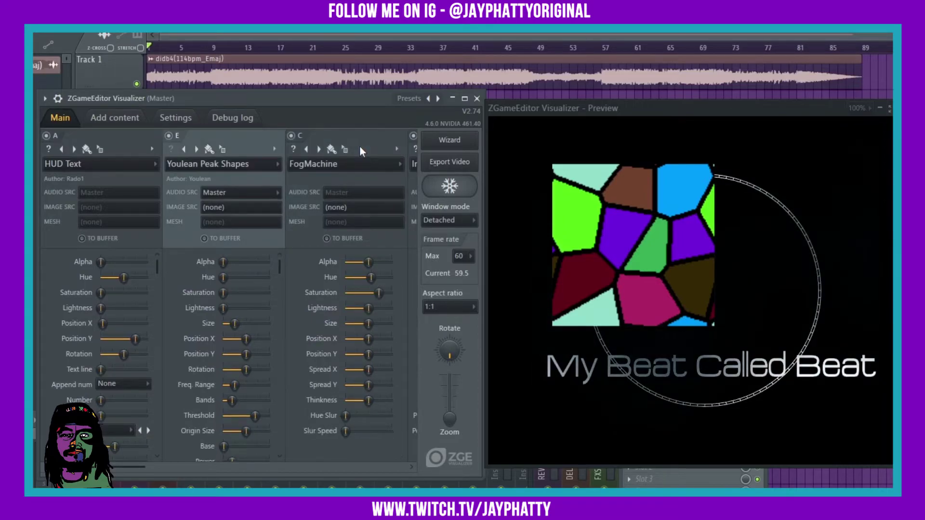
{"action": "scroll", "coordinate": [359, 148], "scroll_direction": "down", "scroll_amount": 1}
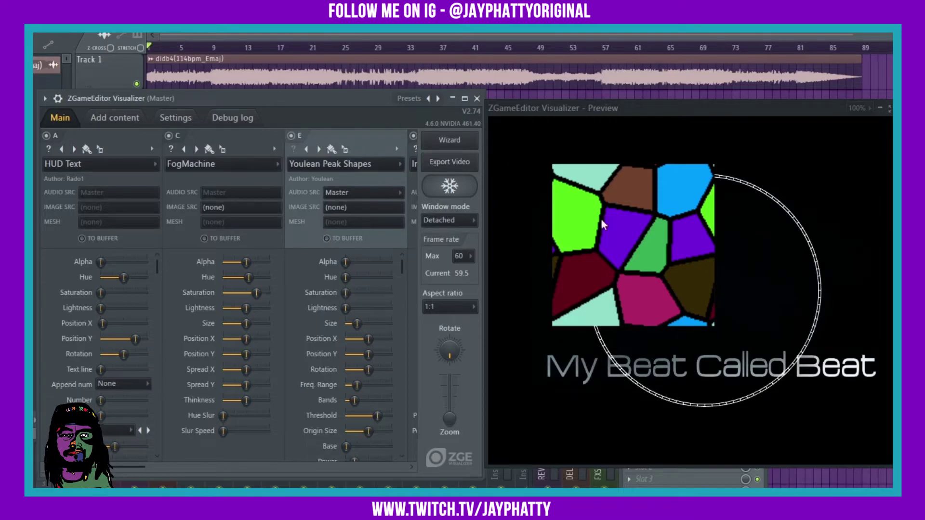
Shrink the picture on the Image layer and reposition it to the centre of the peak circle, above the title.
{"action": "scroll", "coordinate": [210, 132], "scroll_direction": "right", "scroll_amount": 2}
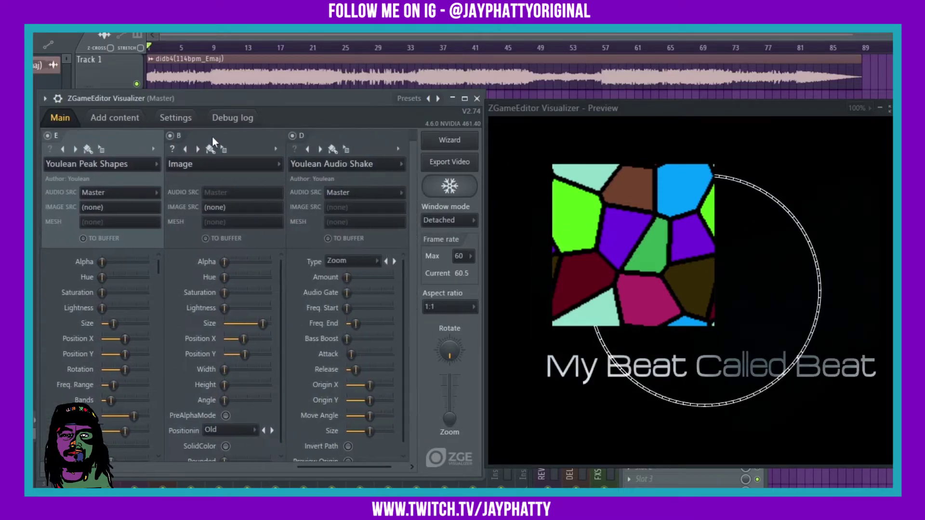
{"action": "left_click_drag", "start_coordinate": [260, 323], "coordinate": [255, 324]}
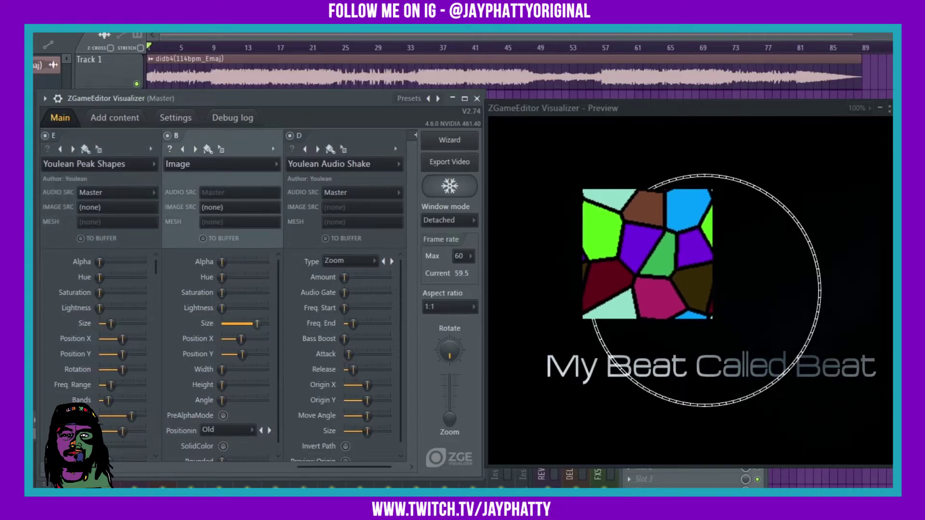
{"action": "left_click_drag", "start_coordinate": [242, 355], "coordinate": [245, 338]}
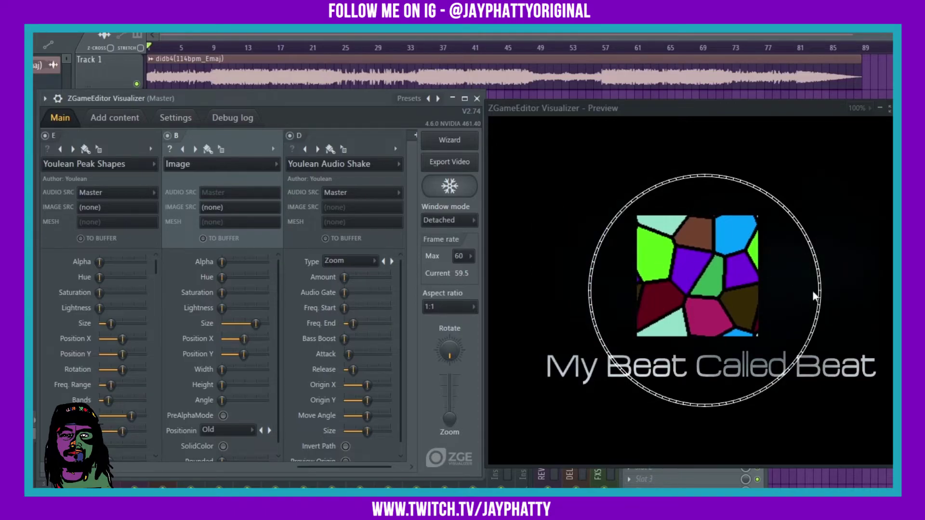
{"action": "left_click_drag", "start_coordinate": [244, 338], "coordinate": [244, 338]}
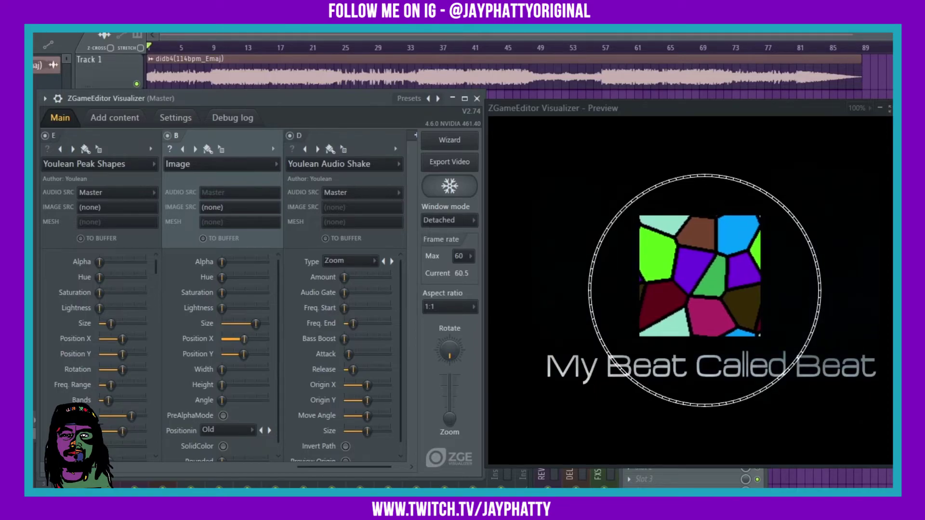